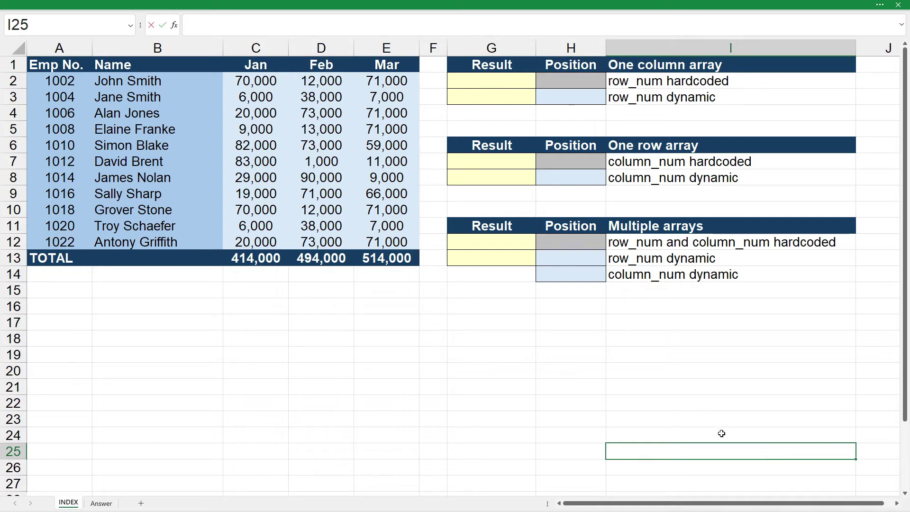
In G2, enter =INDEX(A2:A12,1) to return the first employee number with a hardcoded row position, and review the formula
left_click(502, 84)
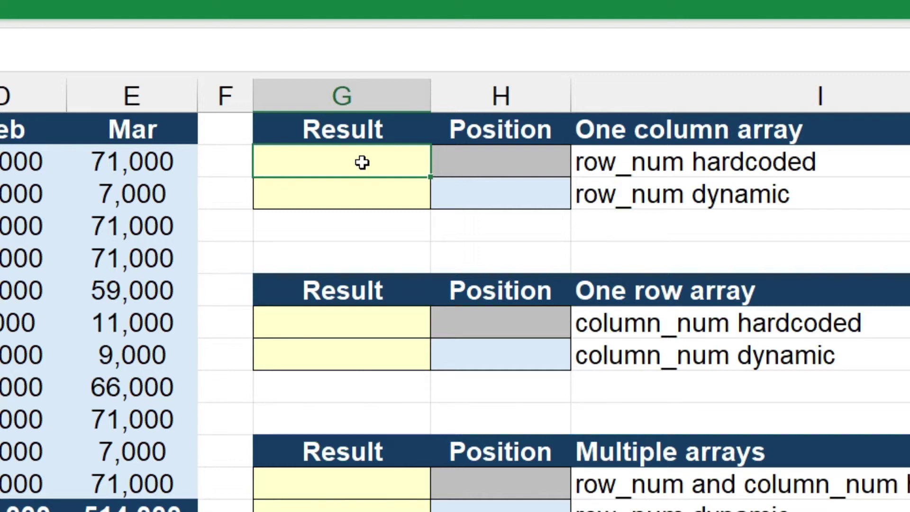
type("=index(")
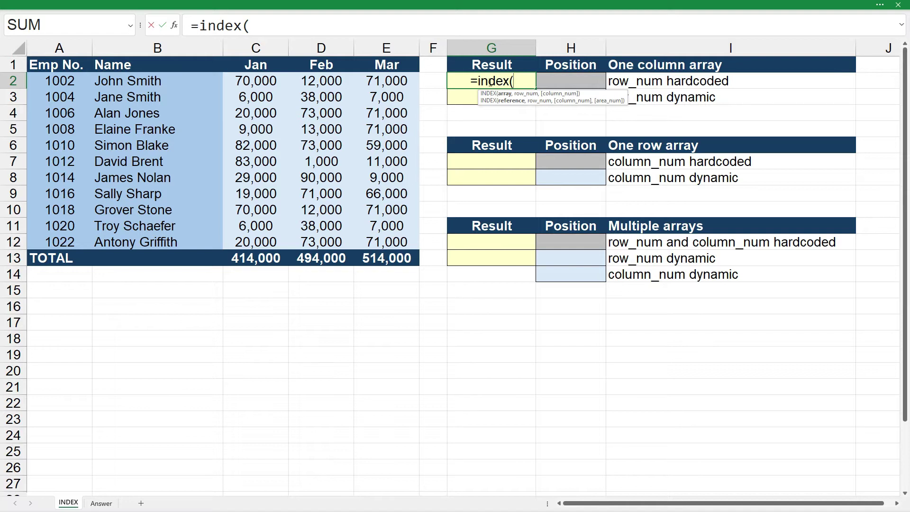
left_click_drag(74, 79, 72, 241)
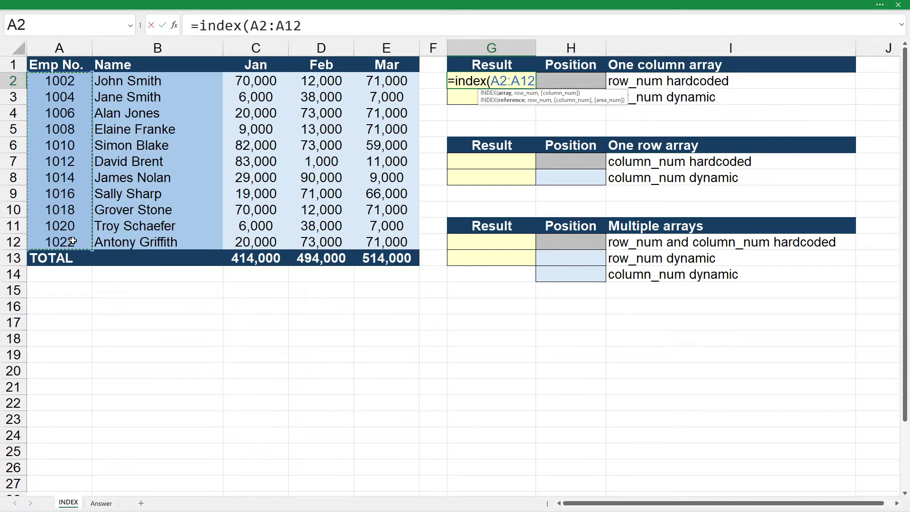
type(",")
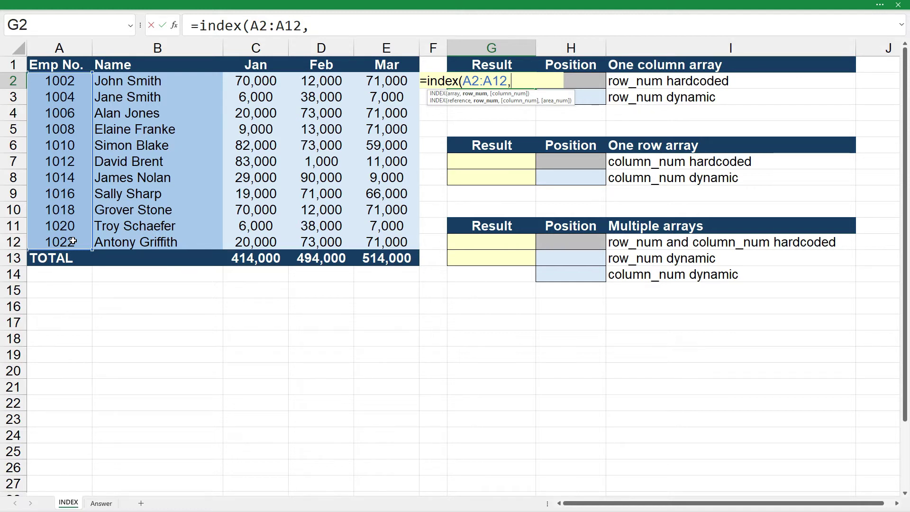
type("1)")
key("Return")
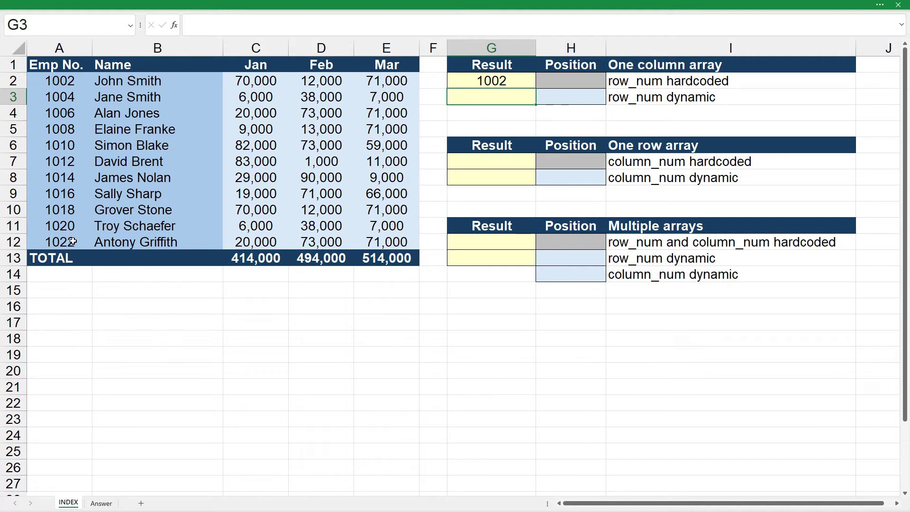
left_click(508, 82)
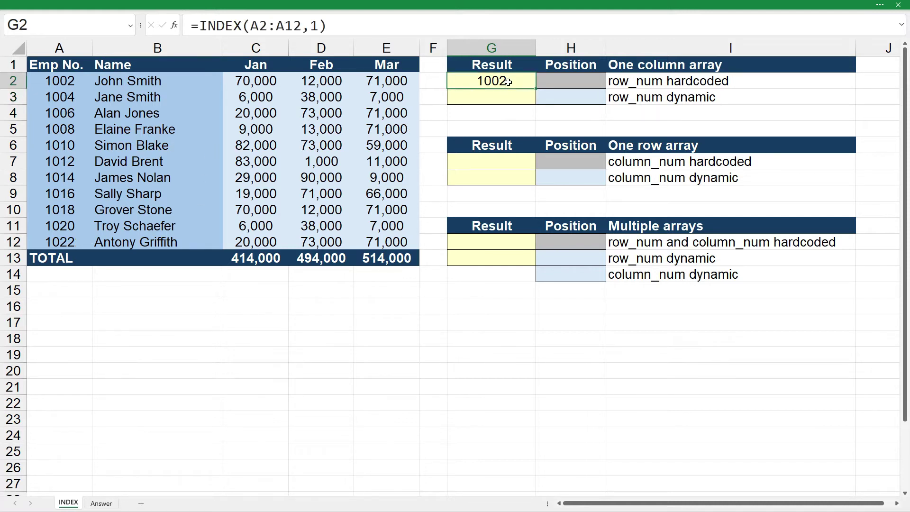
left_click(430, 22)
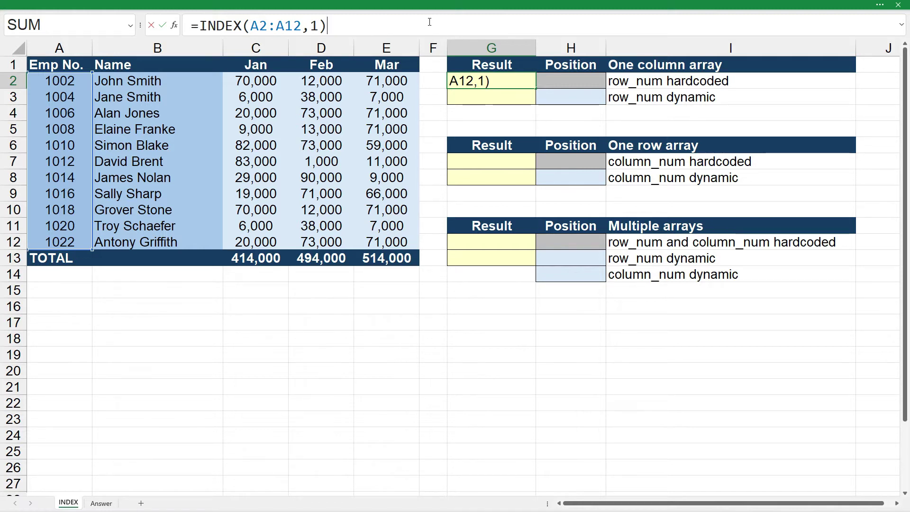
key("ctrl+Return")
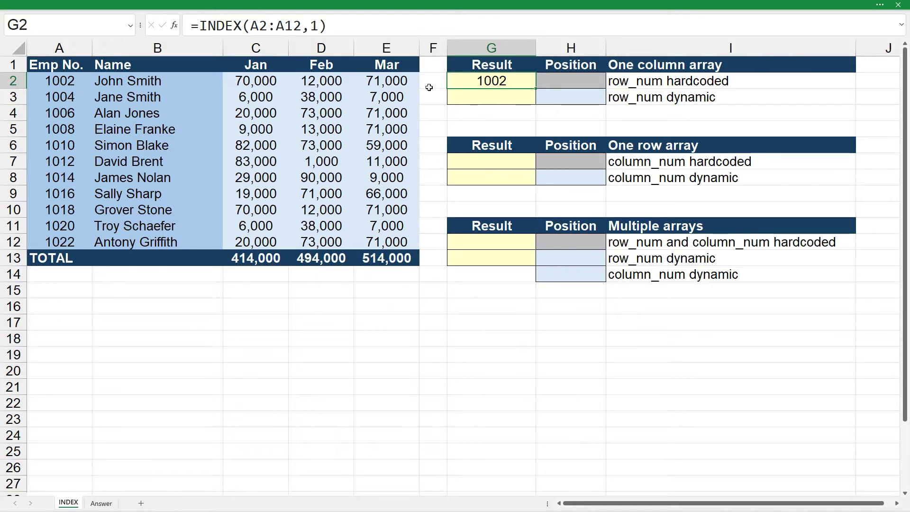
In G3, enter =INDEX(A2:A12,H3) so the employee number lookup takes its row position from H3
left_click(501, 97)
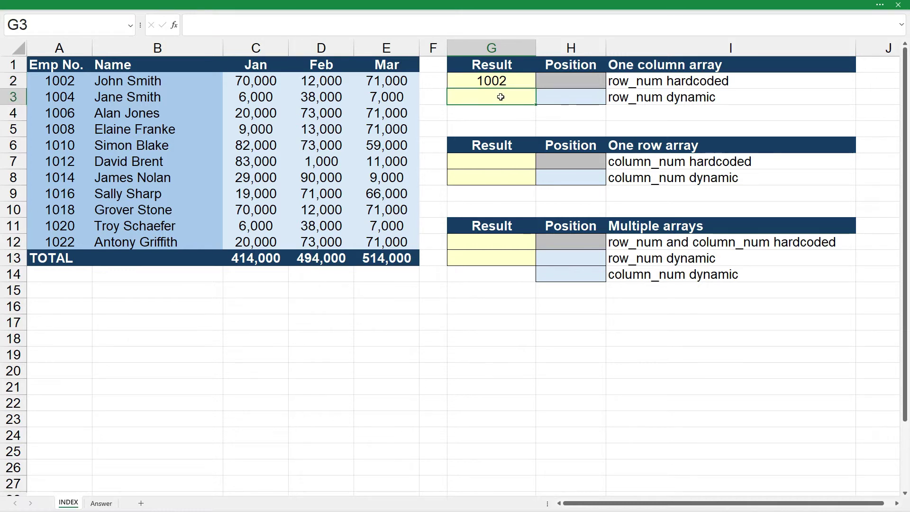
type("=index(")
left_click_drag(76, 82, 78, 240)
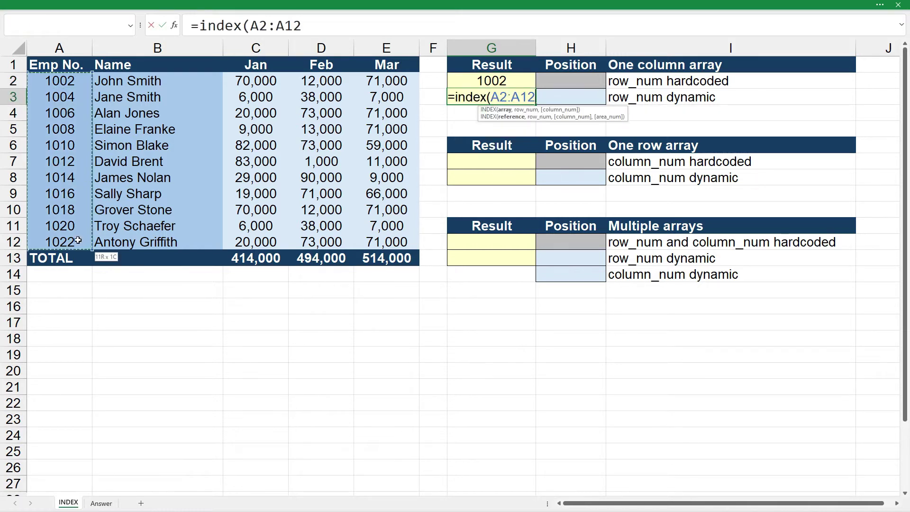
type(",")
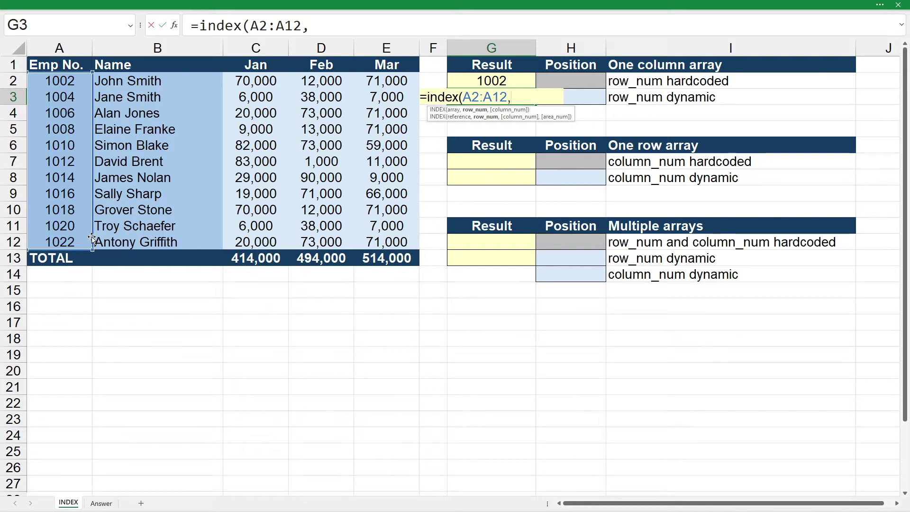
left_click(584, 96)
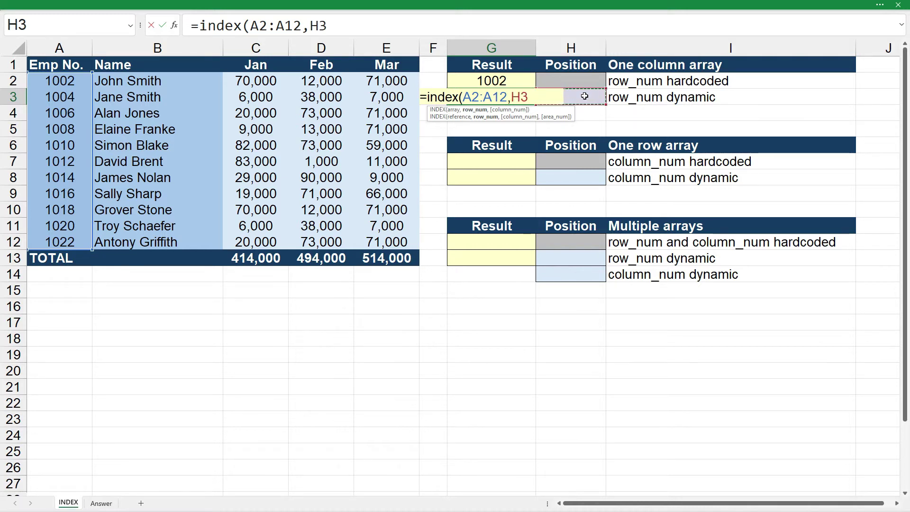
type(")")
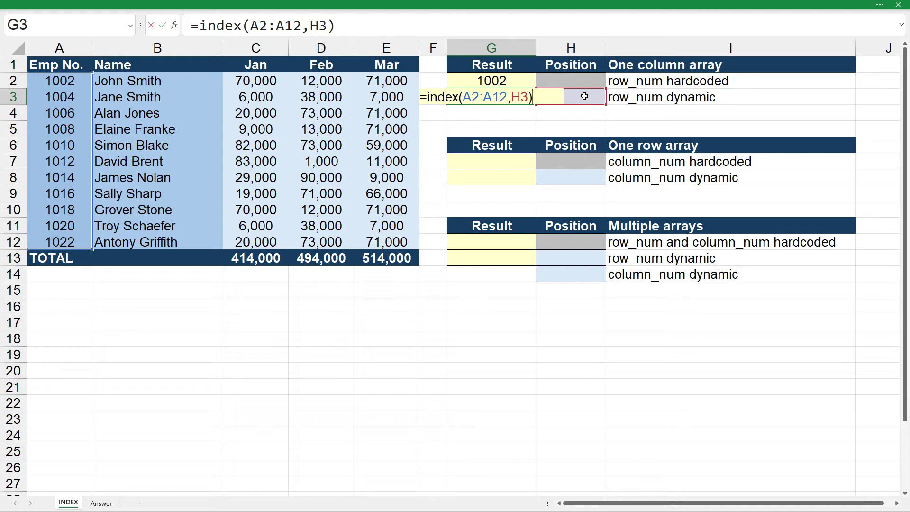
key("Return")
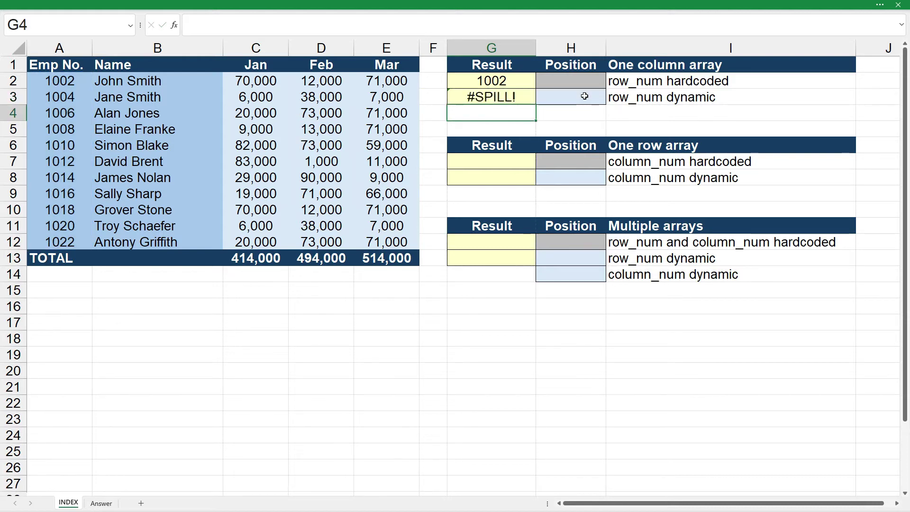
Test the dynamic lookup in G3 with row position 1 and then 2 in H3
left_click(528, 99)
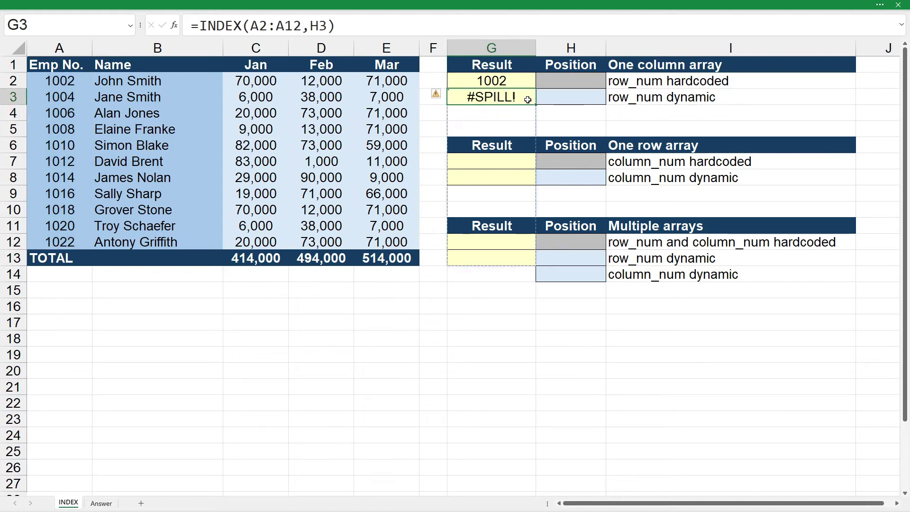
left_click(572, 95)
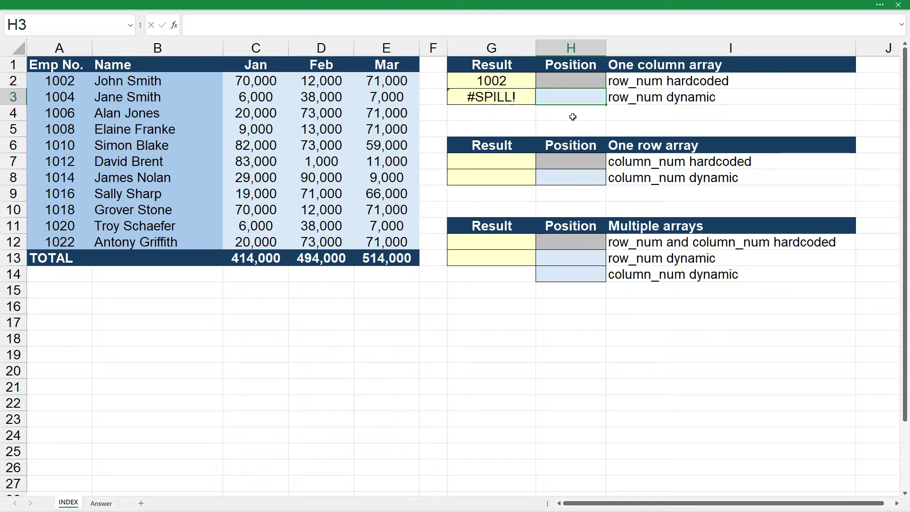
type("1")
key("Return")
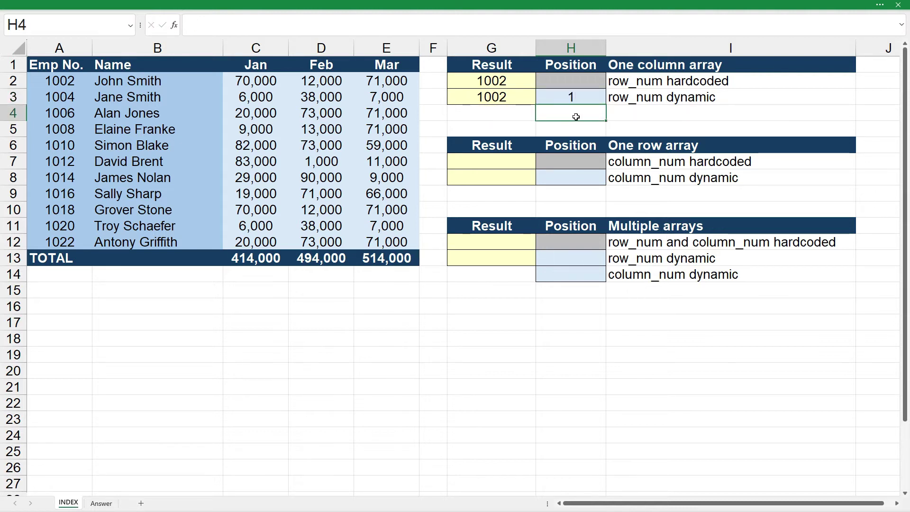
left_click(515, 96)
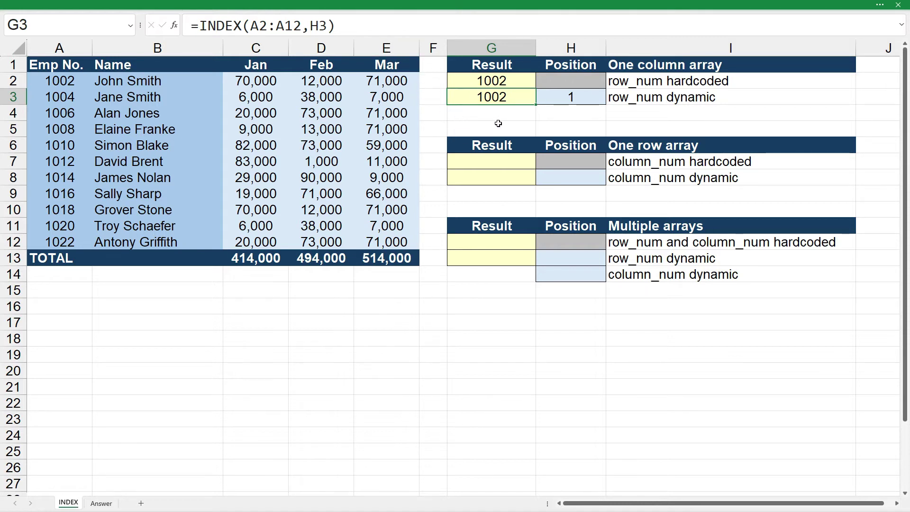
left_click(588, 95)
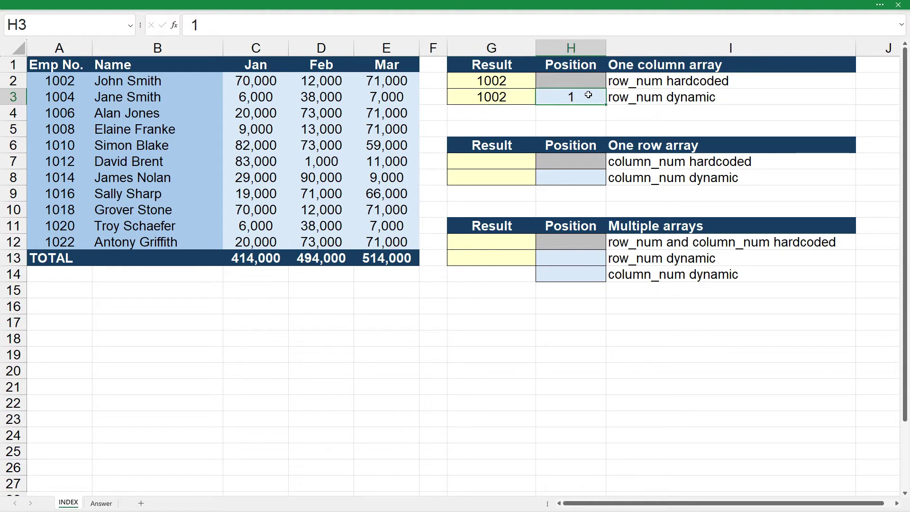
type("2")
key("Return")
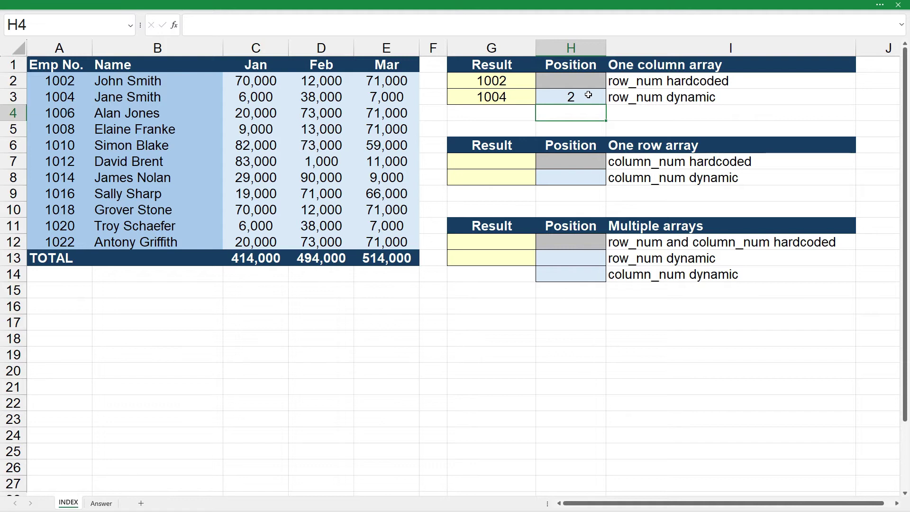
Set the row position in H3 to 4 and compare the formulas in G2 and G3
left_click(588, 94)
type("4")
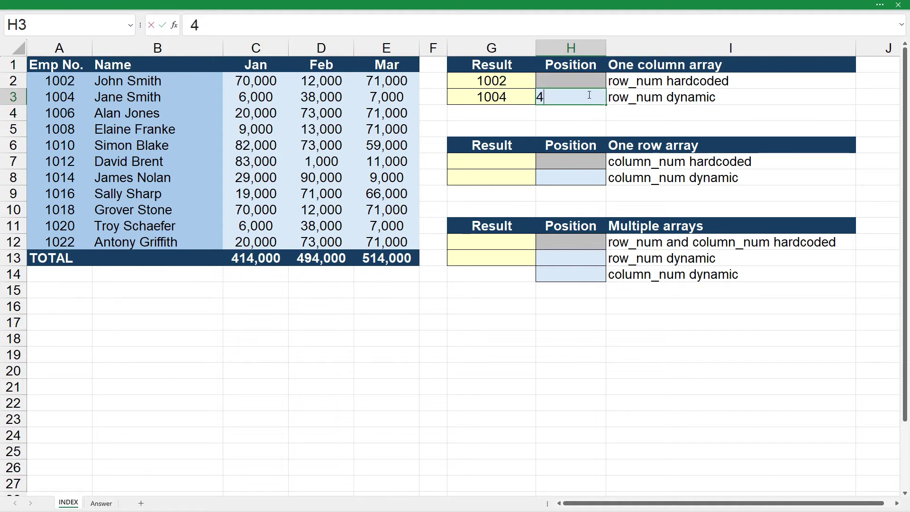
key("Return")
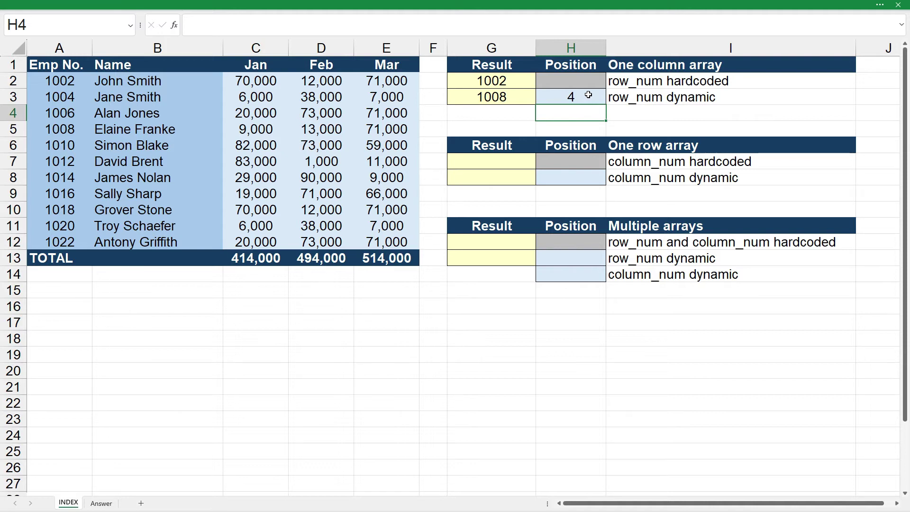
left_click(516, 84)
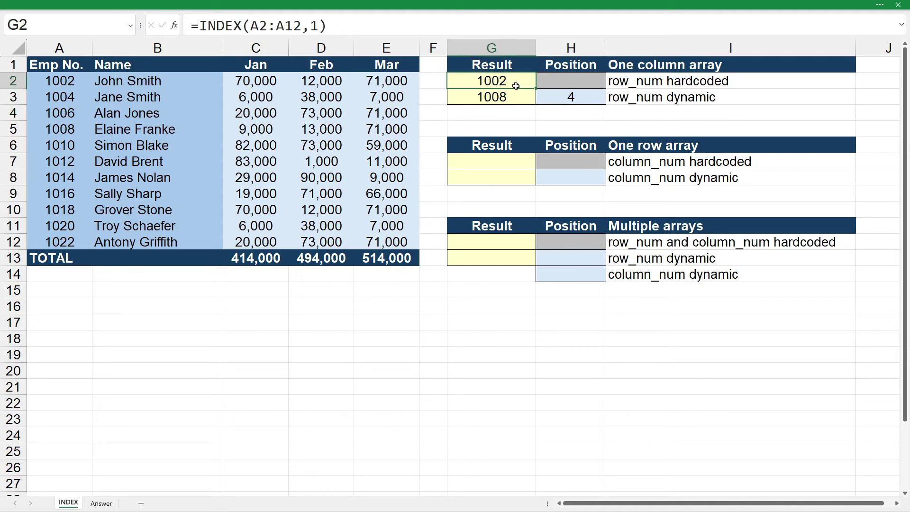
left_click(516, 98)
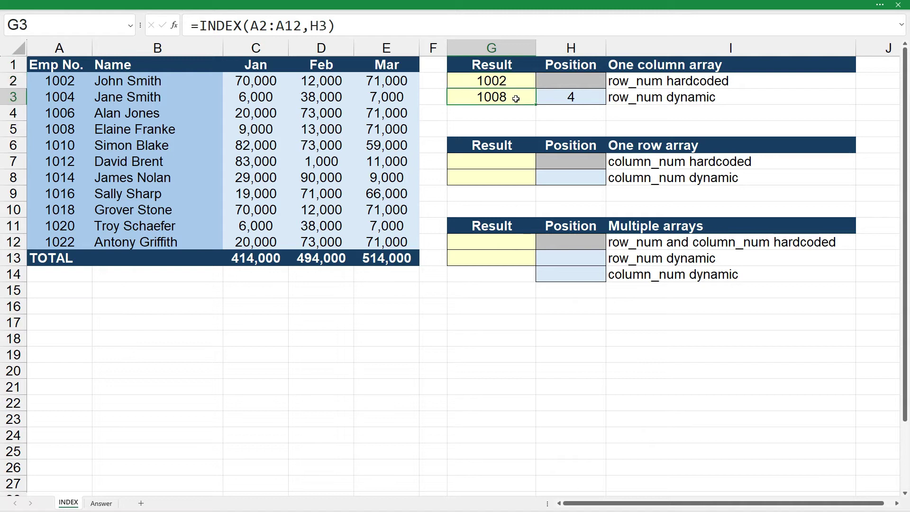
In G7, enter an INDEX formula on the month headers C1:E1 with the hardcoded position 1
left_click(512, 163)
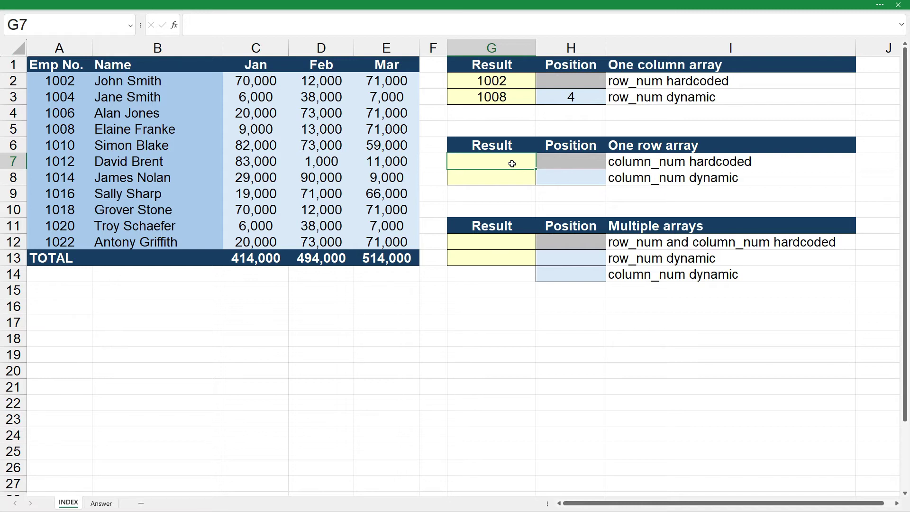
type("=index(")
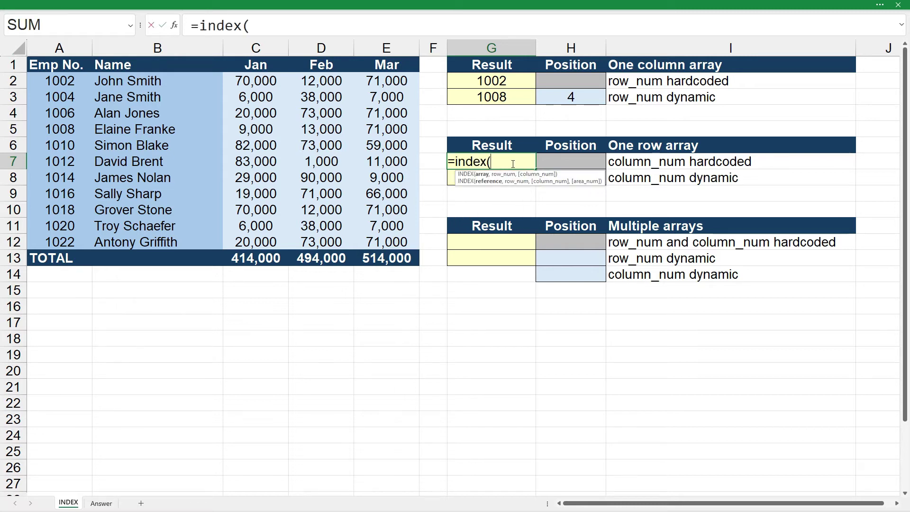
left_click(275, 64)
left_click_drag(275, 65, 398, 65)
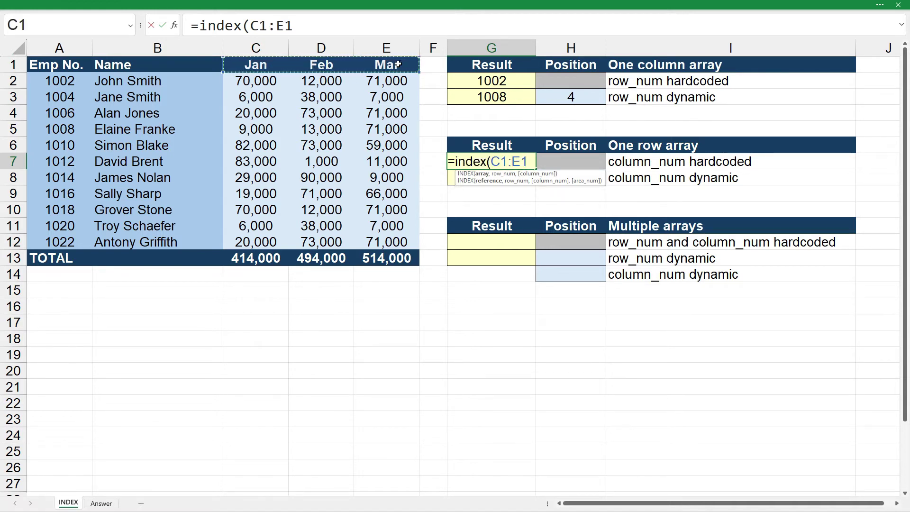
type(",")
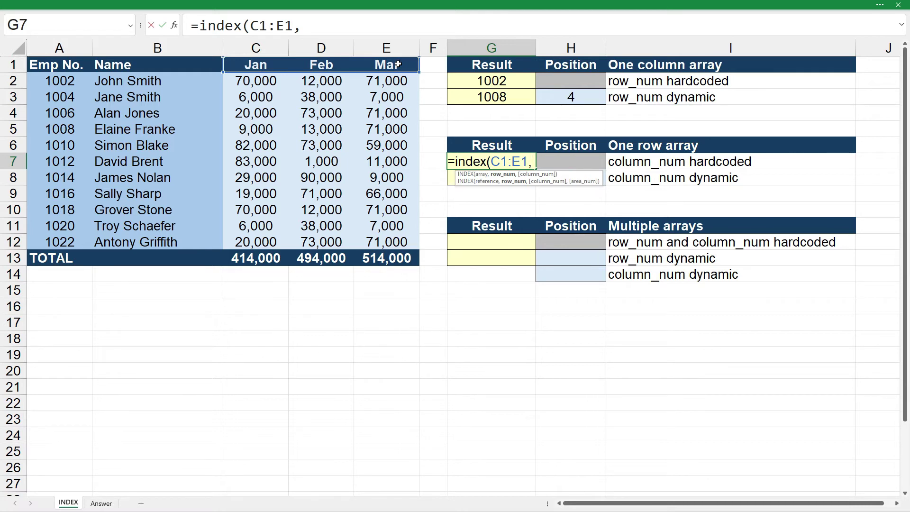
type("1")
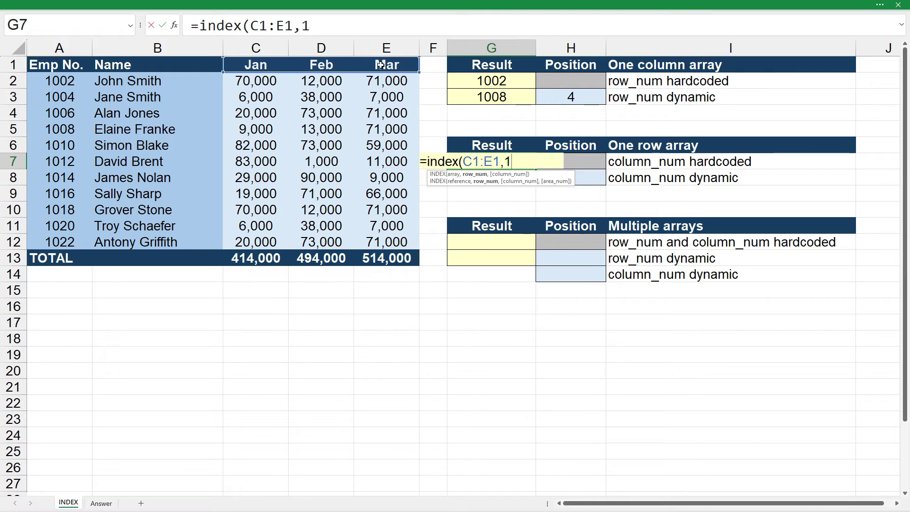
key("Return")
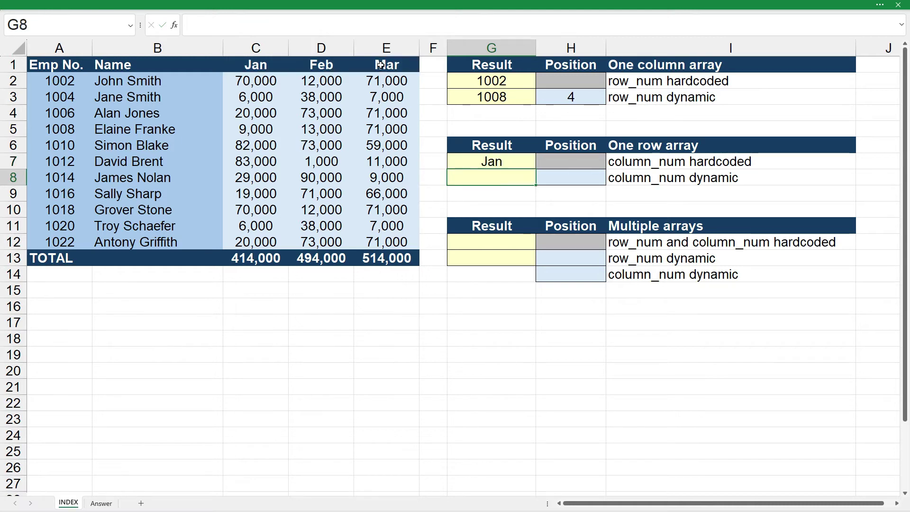
Change the hardcoded position in the G7 formula to 2, giving =INDEX(C1:E1,2), and review its reference range
left_click(505, 164)
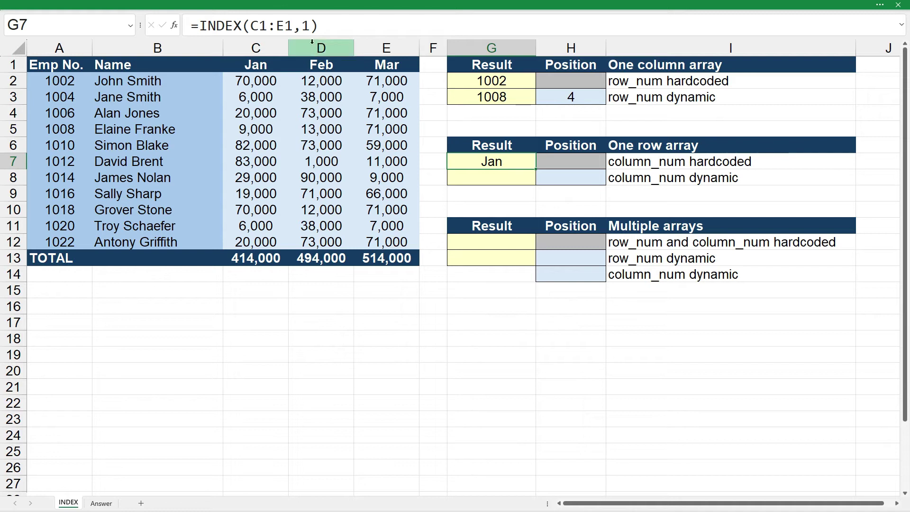
double_click(306, 25)
type("2")
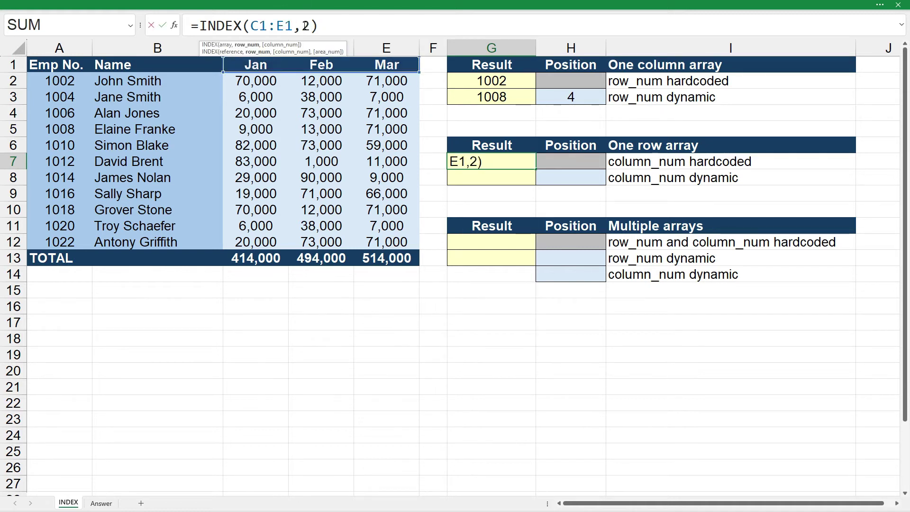
key("Return")
key("Up")
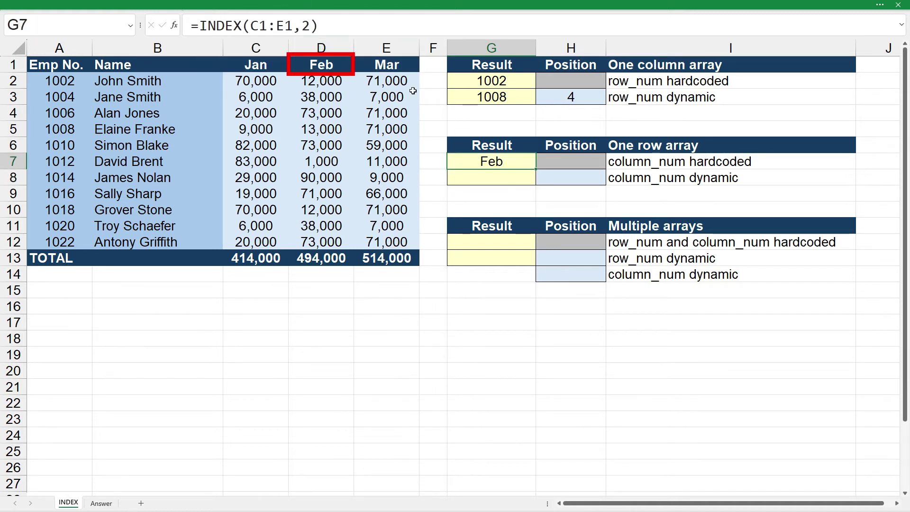
left_click(379, 27)
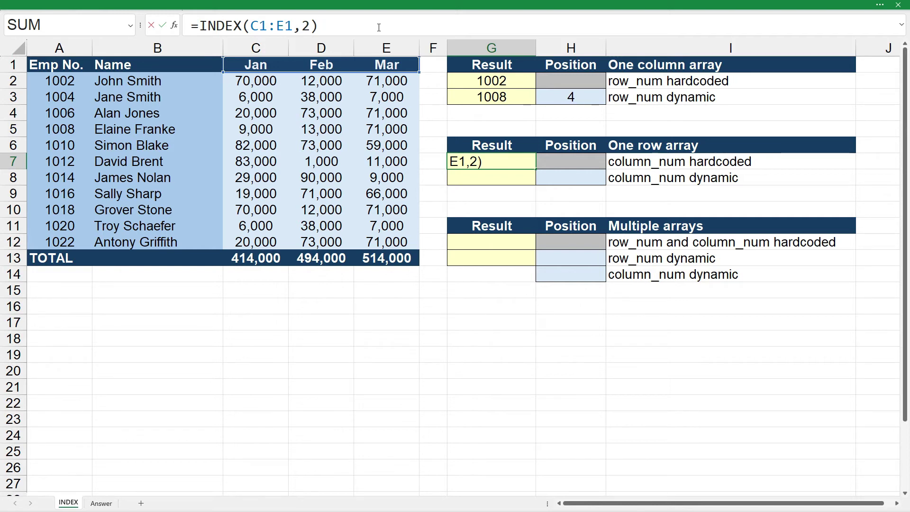
key("ctrl+Return")
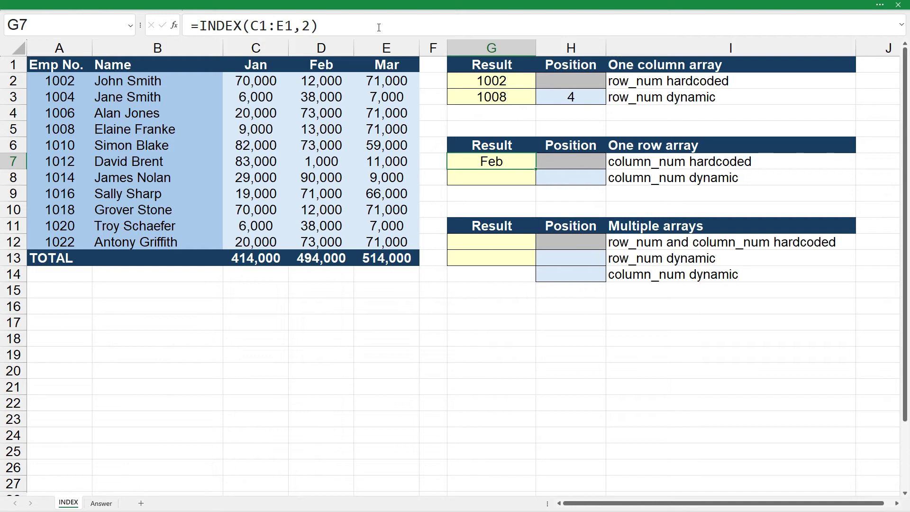
In G8, enter an INDEX formula on the month headers C1:E1 that takes its column position from H8
left_click(473, 178)
type("=index(")
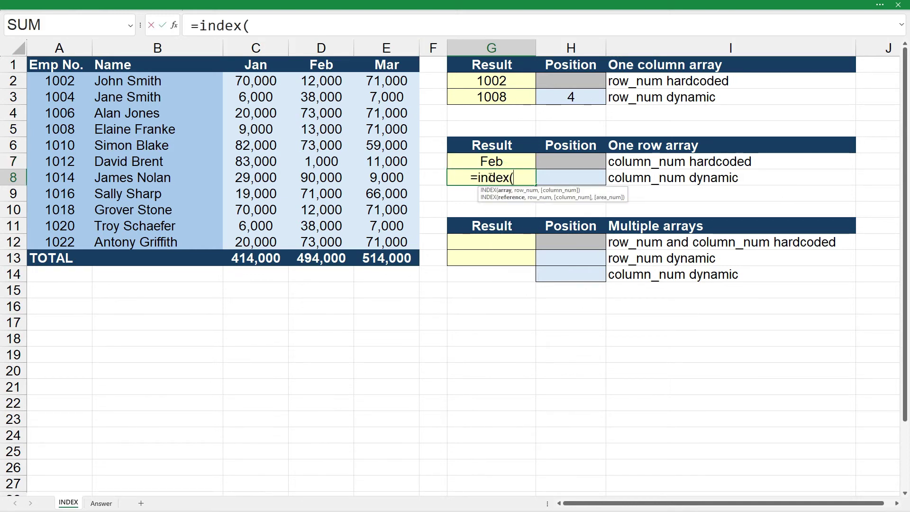
left_click_drag(254, 65, 388, 65)
type(",")
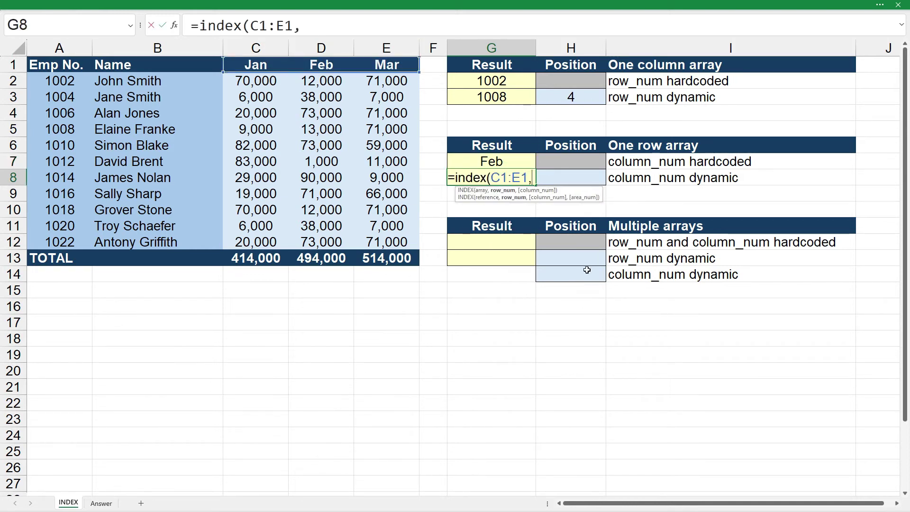
left_click(593, 179)
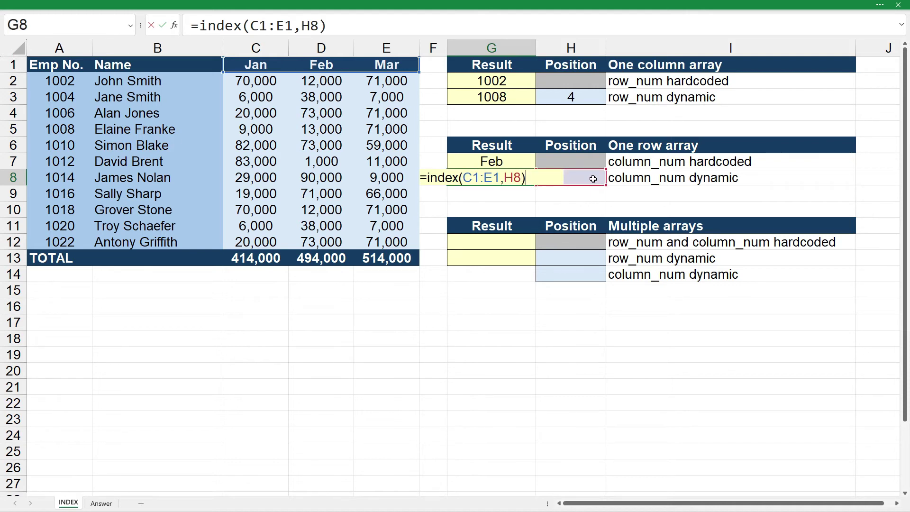
key("Return")
Test the dynamic lookup in G8 with column position 1 and then 2 in H8
left_click(584, 178)
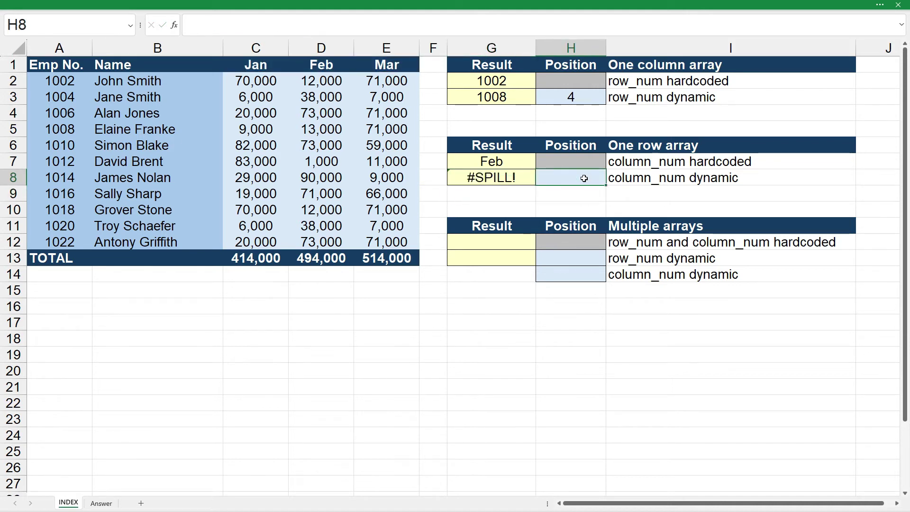
type("1")
key("Return")
left_click(585, 176)
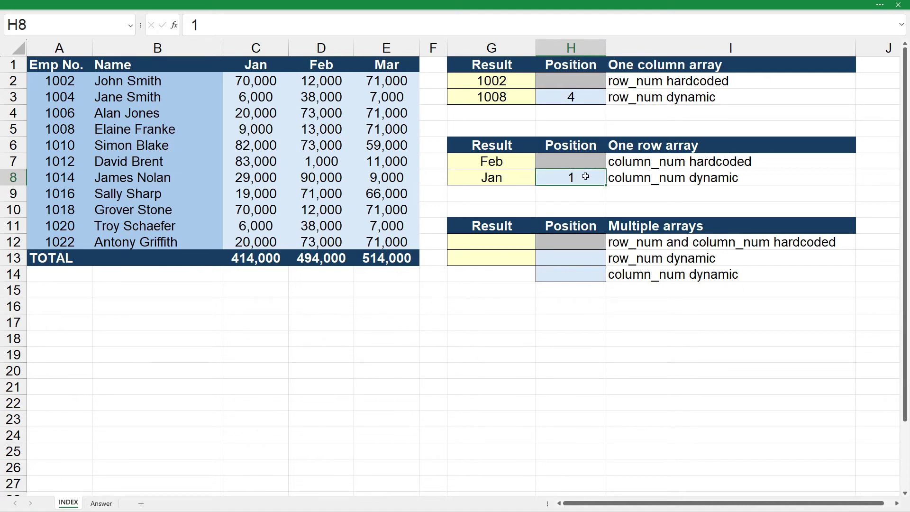
type("2")
key("Return")
Set the column position in H8 to 3 and review the formula in G8
left_click(586, 176)
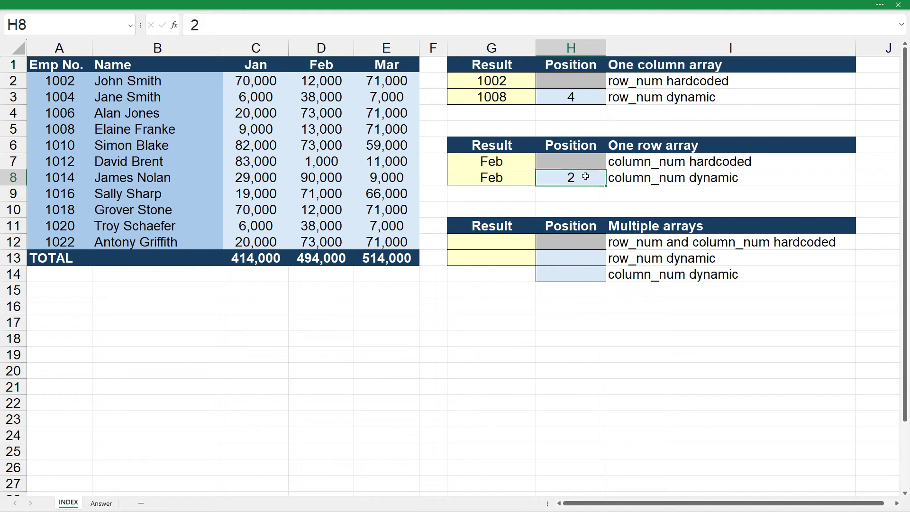
type("3")
key("Return")
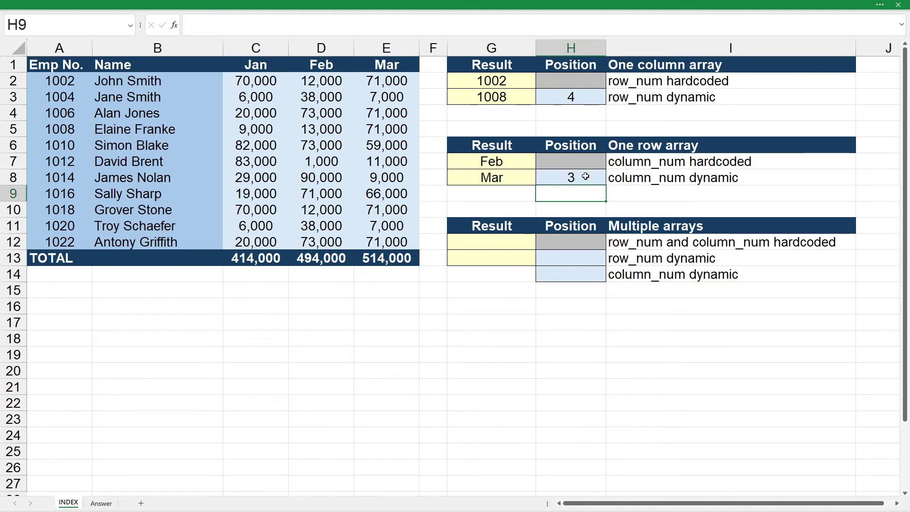
left_click(514, 177)
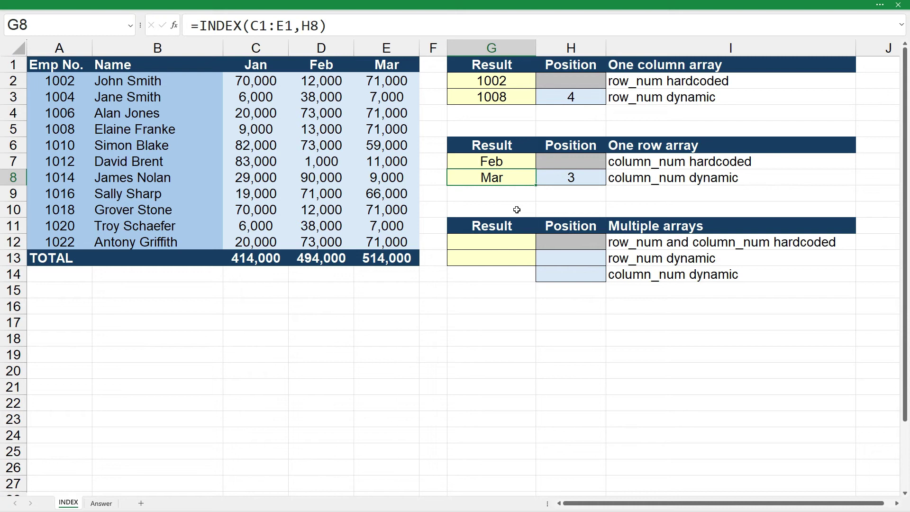
In G12, enter an INDEX formula on the array A2:E12 with hardcoded row position 1 and column position 1
left_click(502, 244)
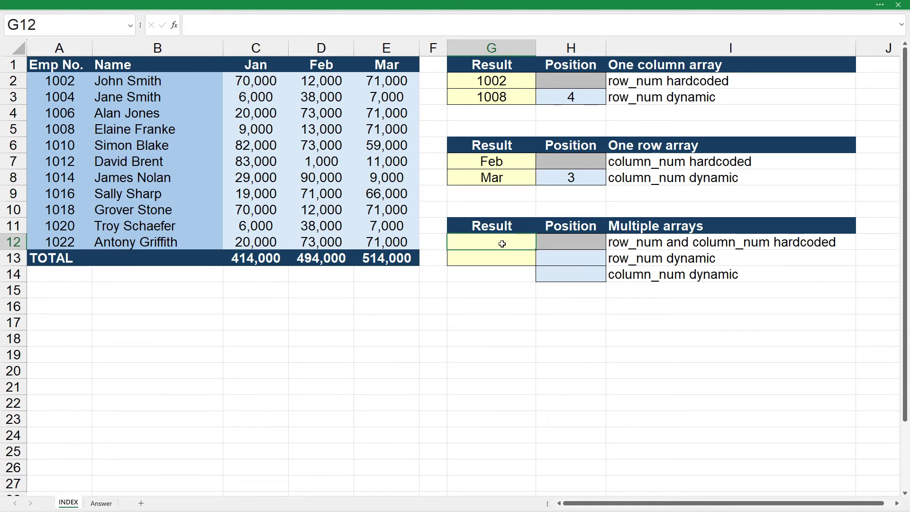
type("=index(")
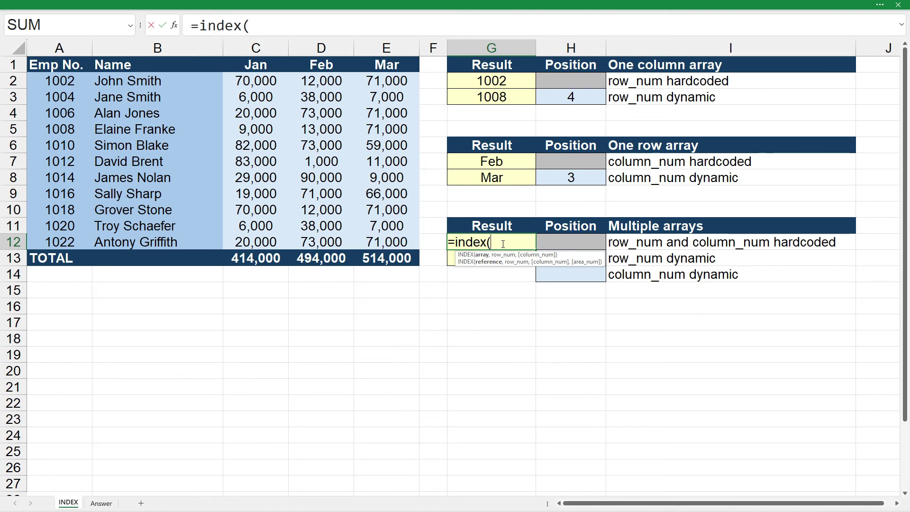
left_click_drag(408, 242, 80, 82)
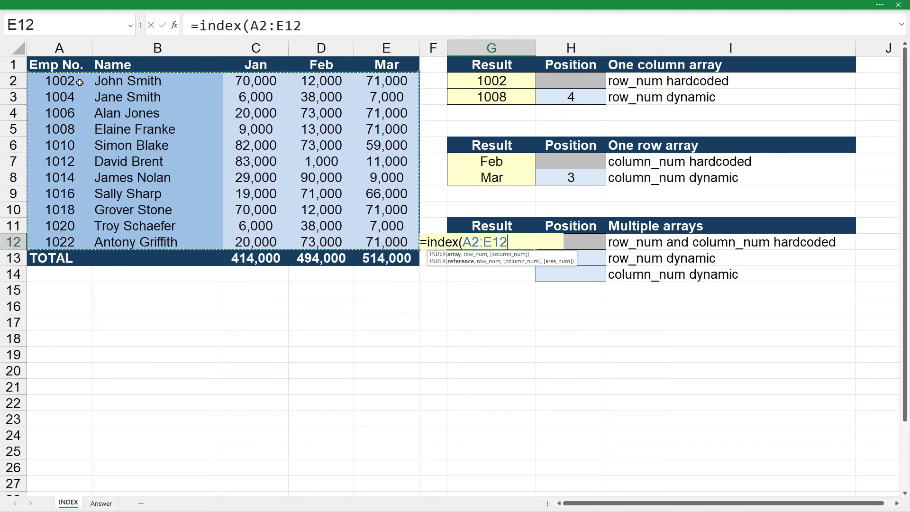
type(",")
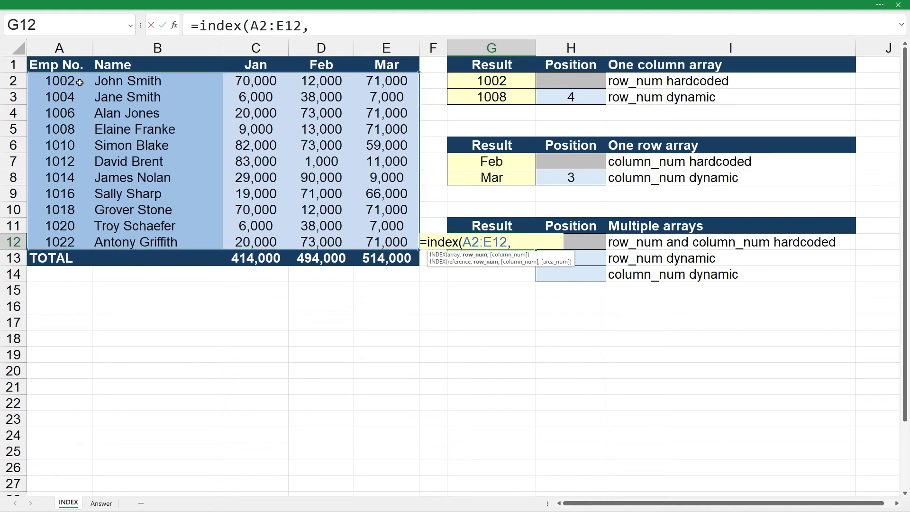
type("1,")
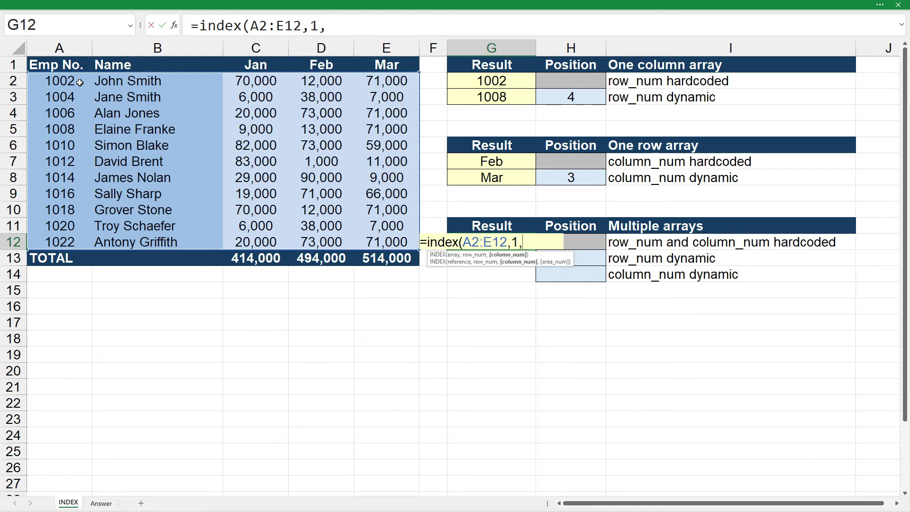
type("1)")
key("Return")
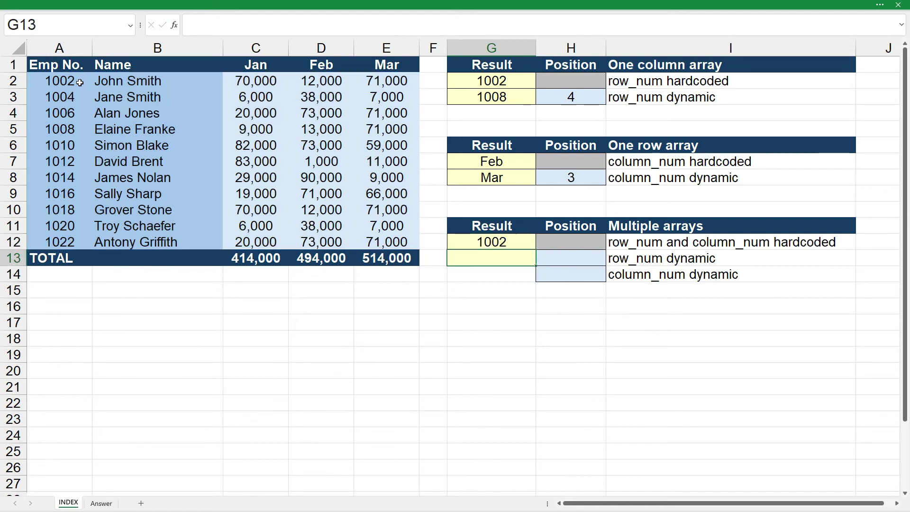
Change the hardcoded positions in the G12 formula to row 2 and column 3, giving =INDEX(A2:E12,2,3), and review its reference range
left_click(525, 238)
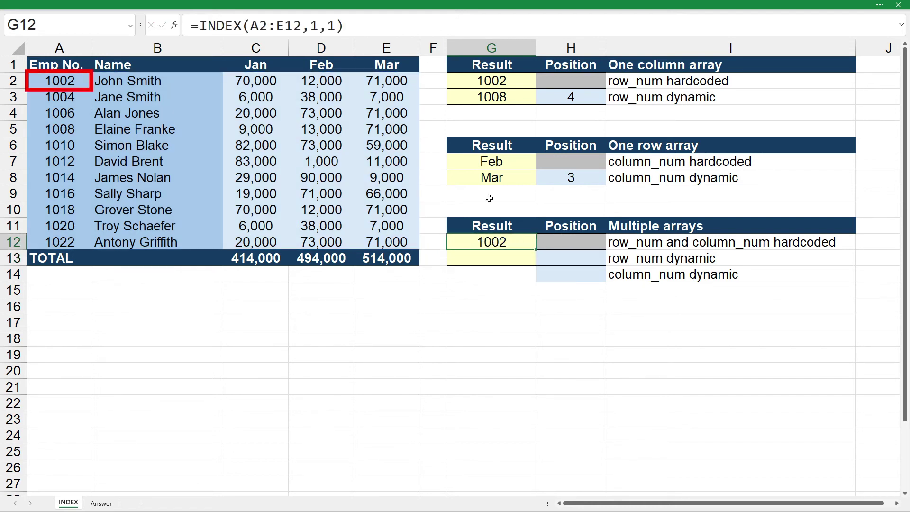
left_click(387, 28)
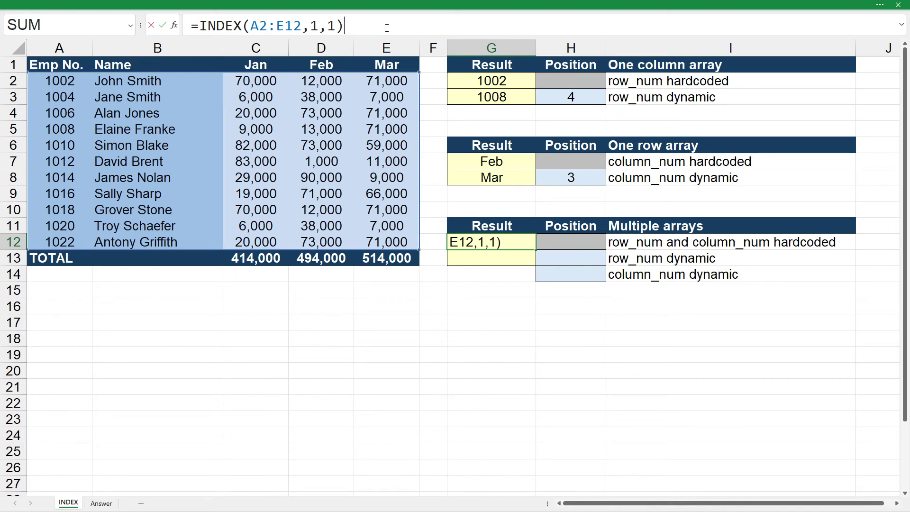
double_click(314, 26)
type("2")
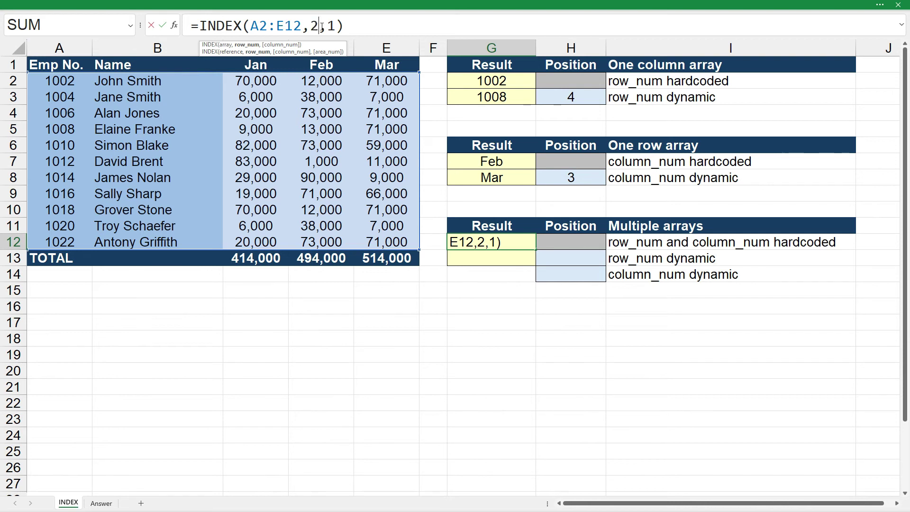
double_click(331, 26)
type("3")
key("Return")
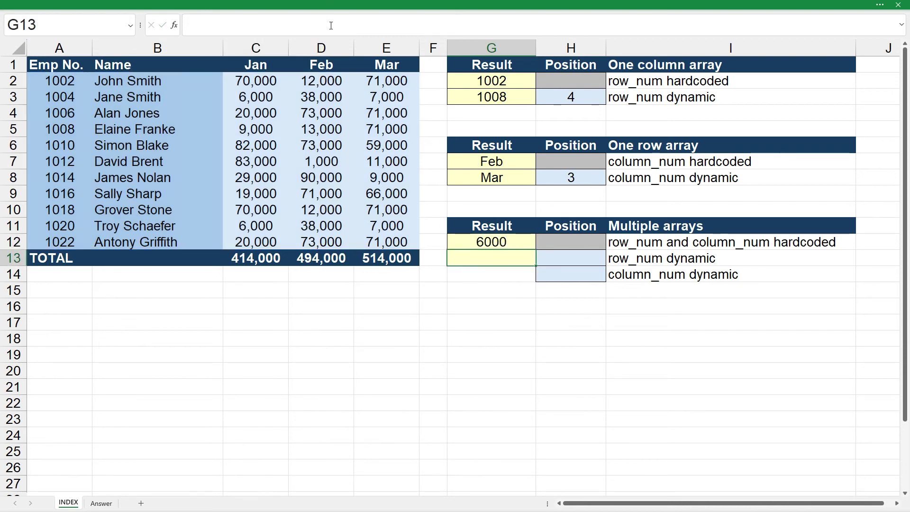
left_click(499, 241)
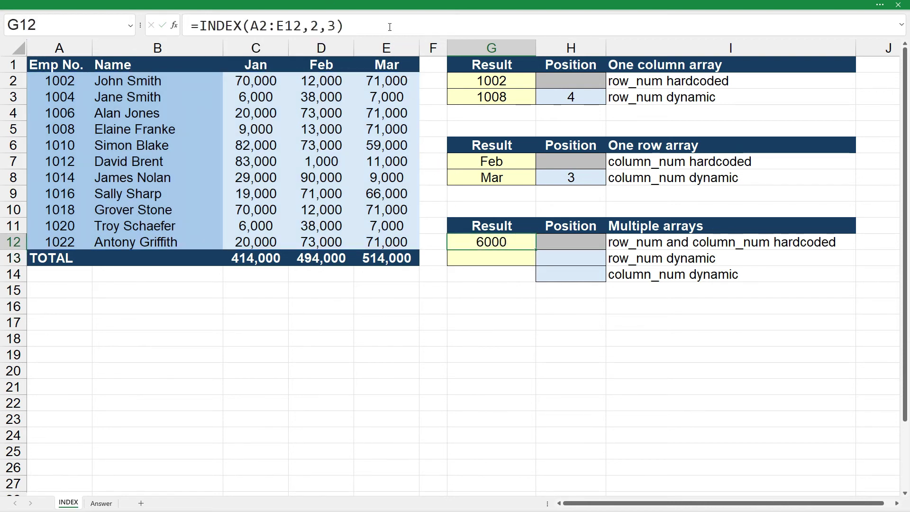
left_click(389, 25)
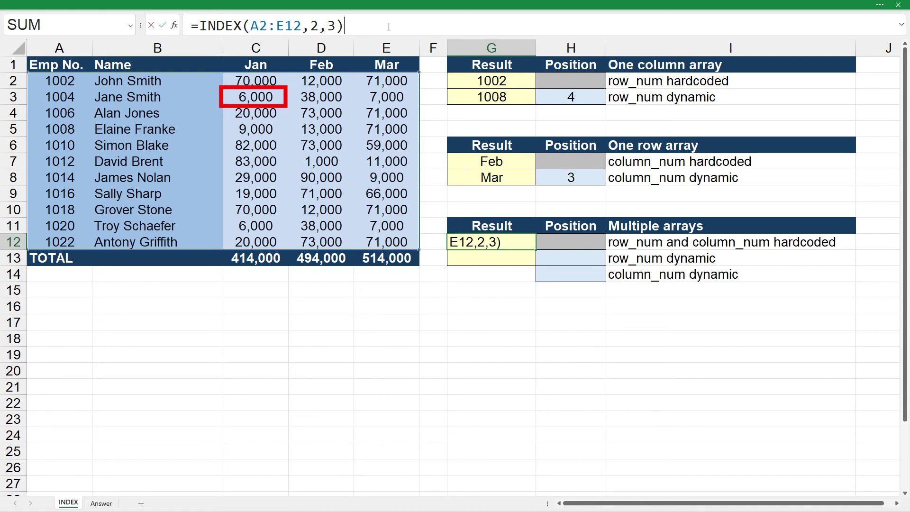
key("ctrl+Return")
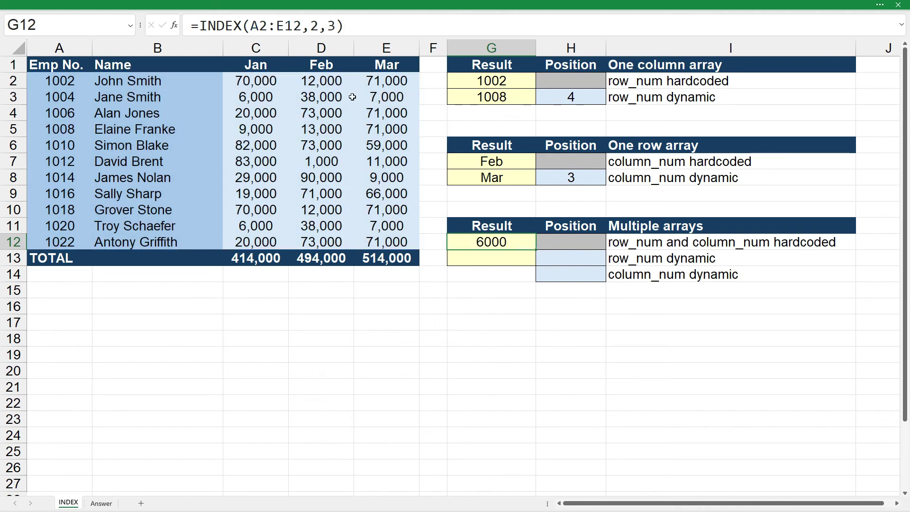
In G13, enter an INDEX formula on A2:E12 with the row position from H13 and the column position from H14
left_click(502, 260)
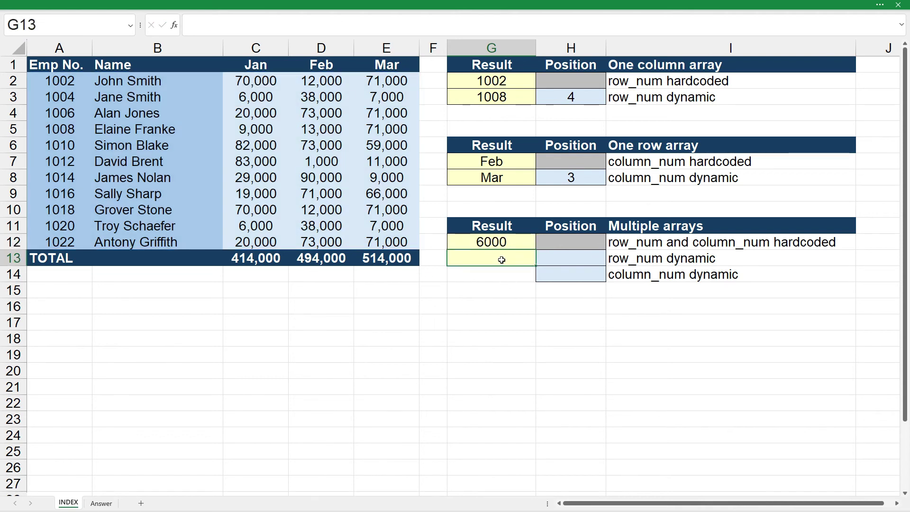
type("=index(")
left_click_drag(386, 241, 74, 76)
type(",")
left_click(586, 258)
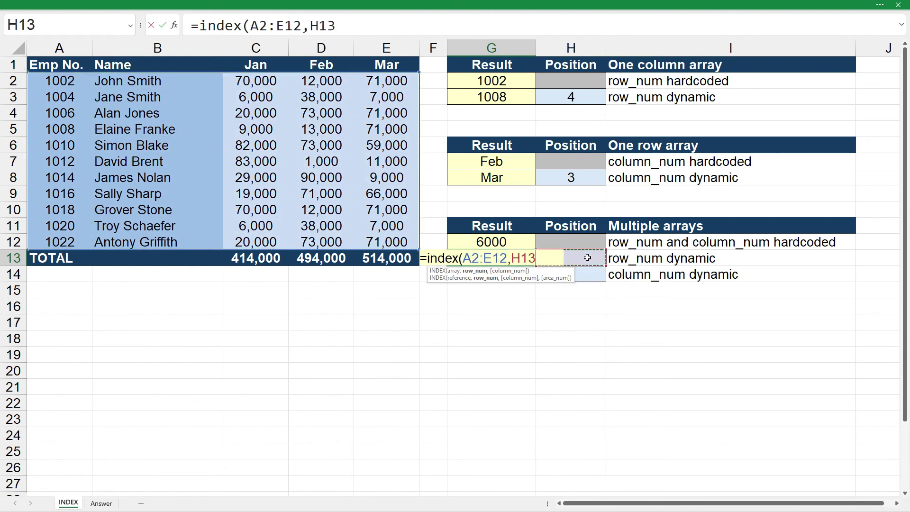
type(",")
left_click(587, 275)
type(")")
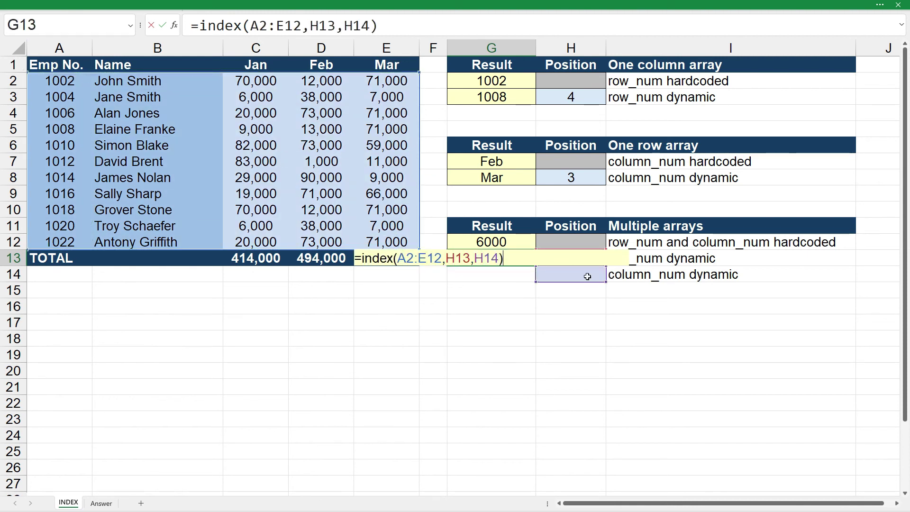
key("Return")
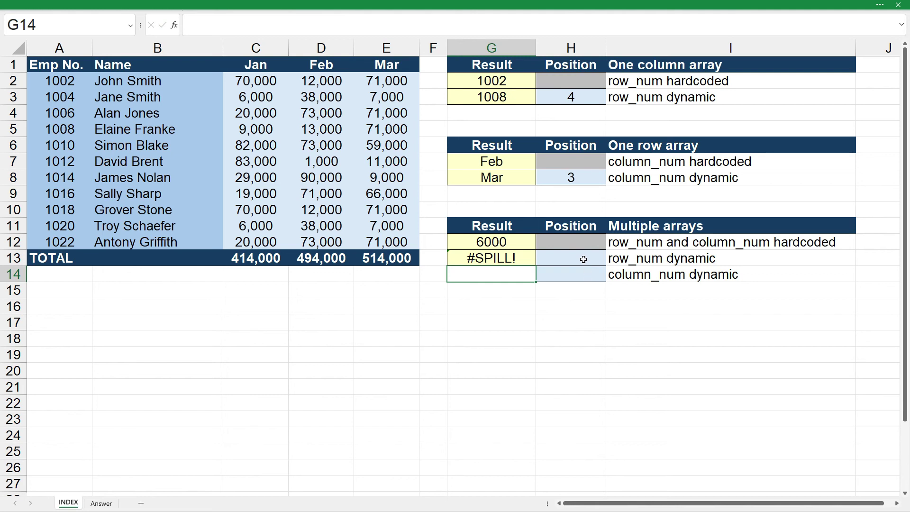
Test the dynamic lookup in G13 with row position 2 in H13 and column position 3 in H14
left_click(584, 259)
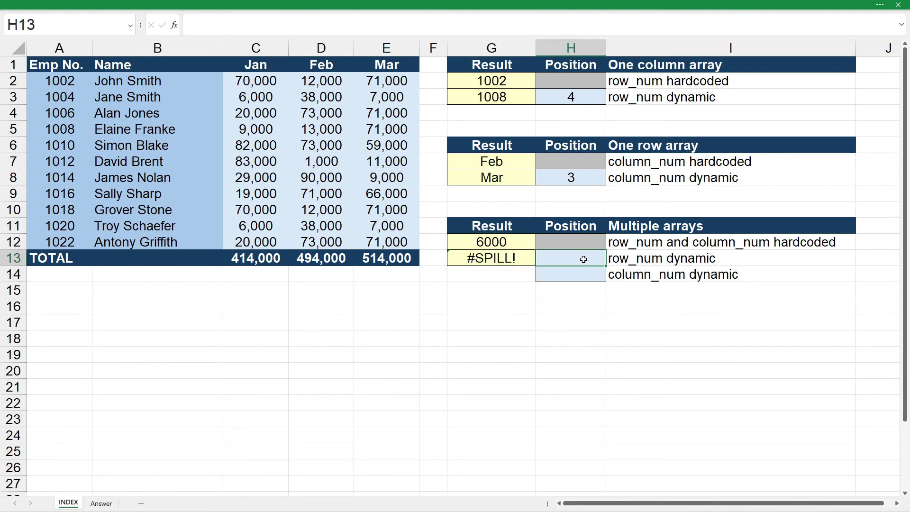
type("2")
key("Return")
type("3")
key("Return")
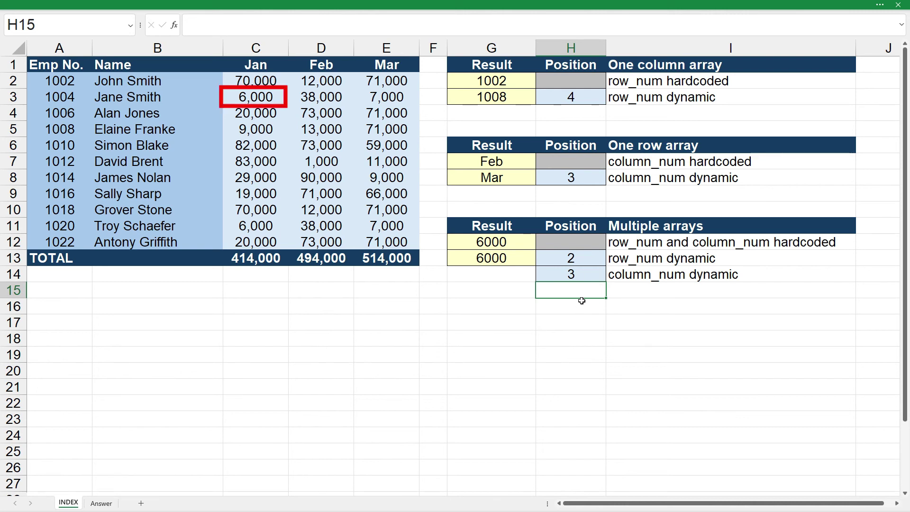
Set the row position in H13 to 4 and the column position in H14 to 5, and review the references in the G13 formula
left_click(580, 260)
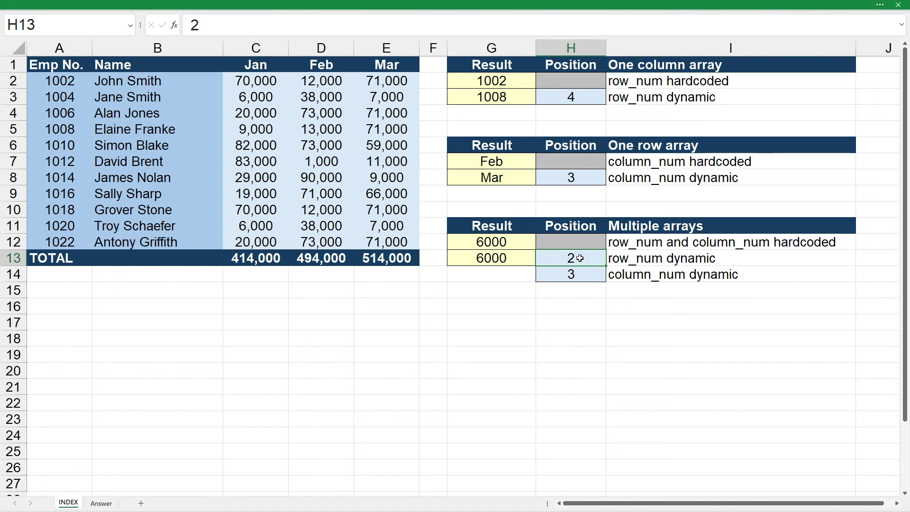
type("4")
key("Return")
key("F2")
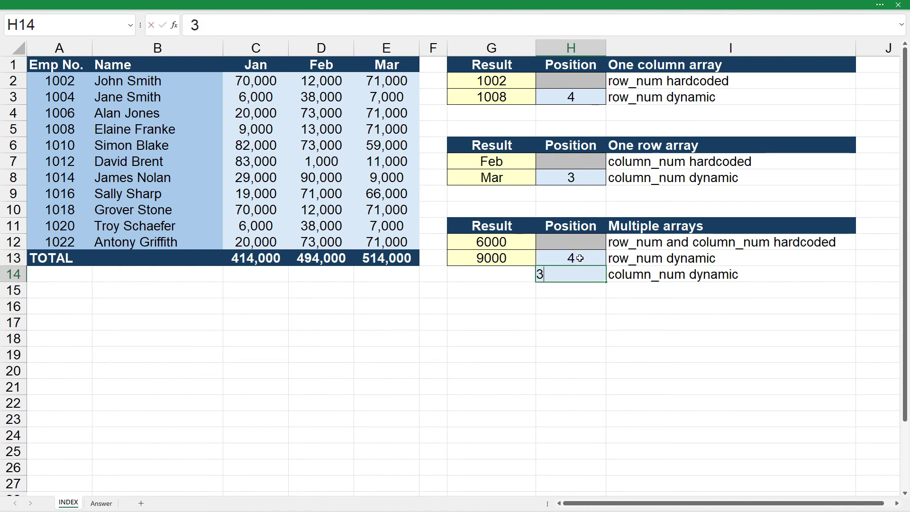
key("BackSpace")
type("5")
key("Return")
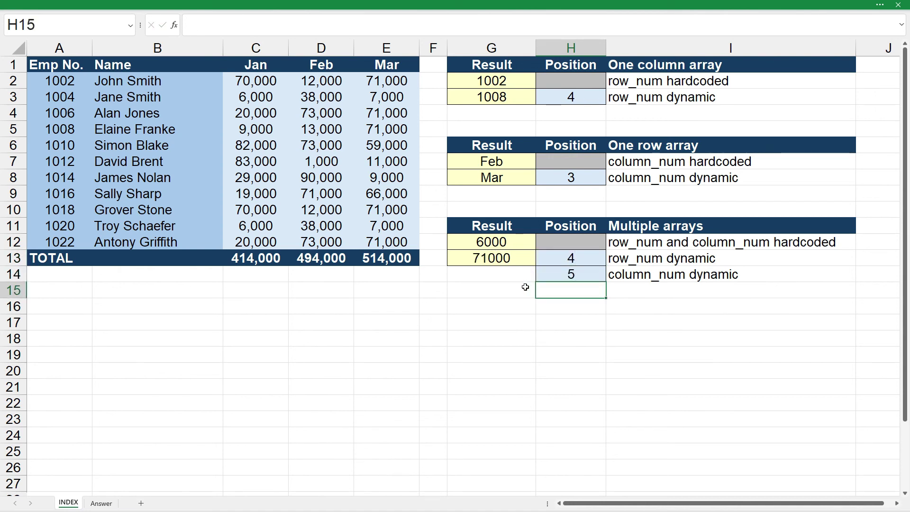
left_click(521, 260)
left_click(380, 24)
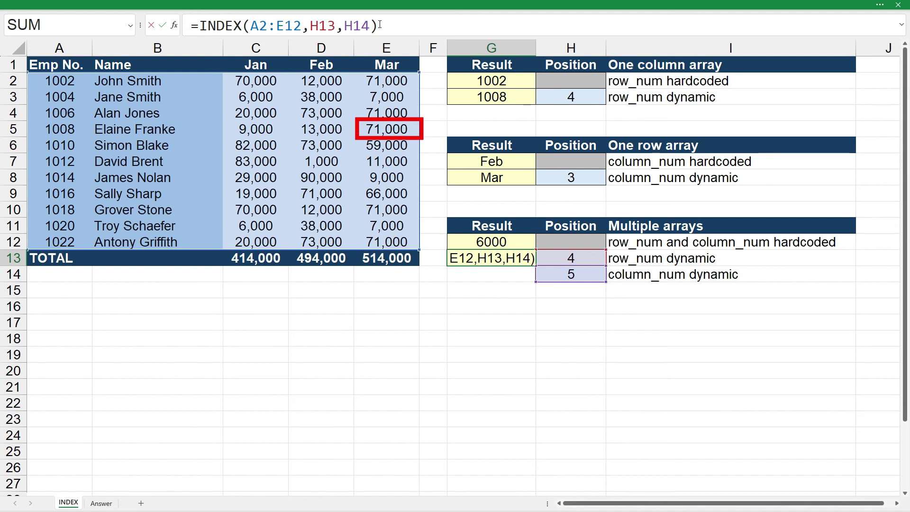
key("ctrl+Return")
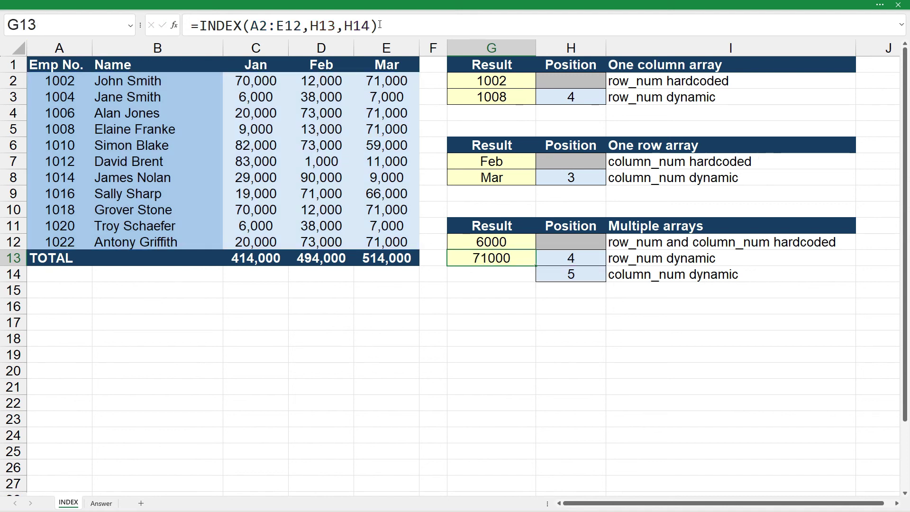